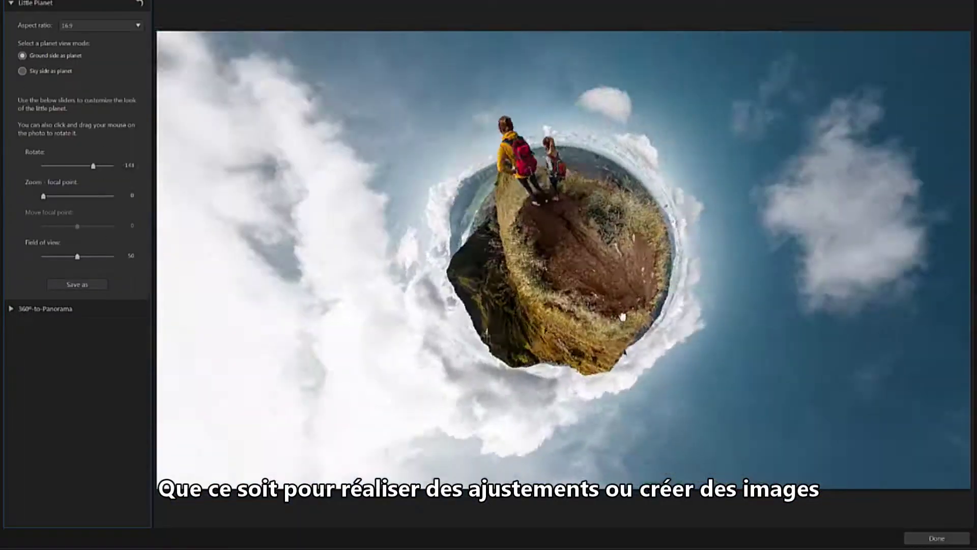
Watch the intro preview of 360° edits, then launch PhotoDirector 8 from the desktop.
{"action": "left_click_drag", "start_coordinate": [623, 316], "coordinate": [546, 344]}
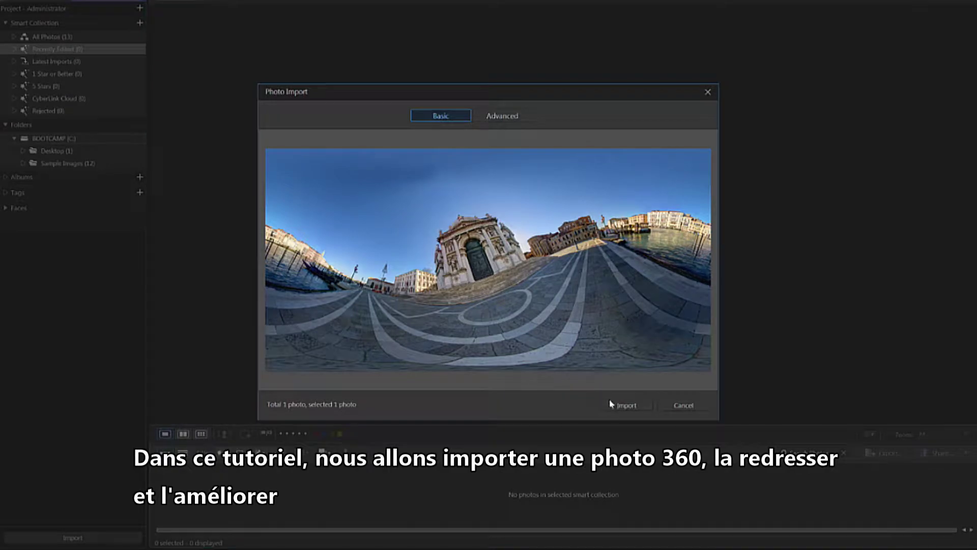
{"action": "left_click", "coordinate": [613, 405]}
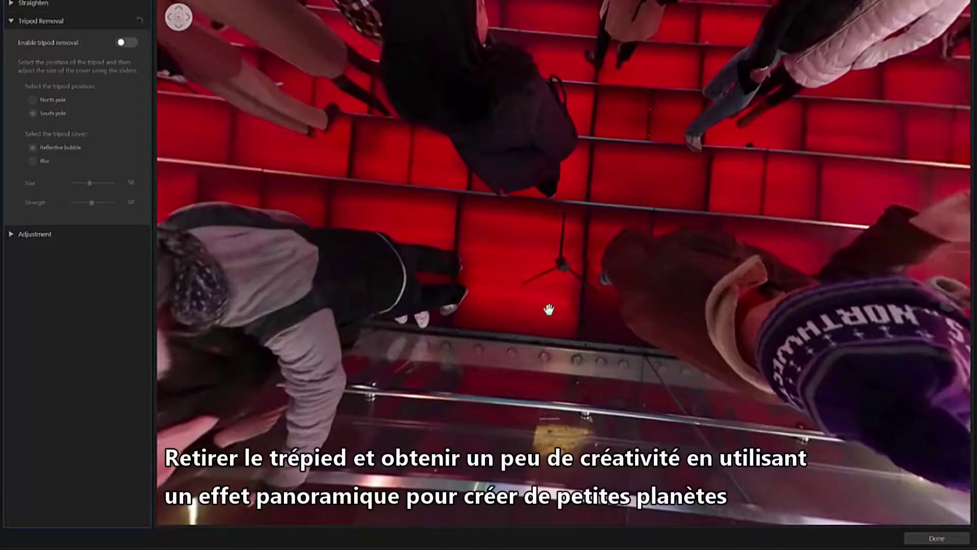
{"action": "left_click", "coordinate": [127, 42]}
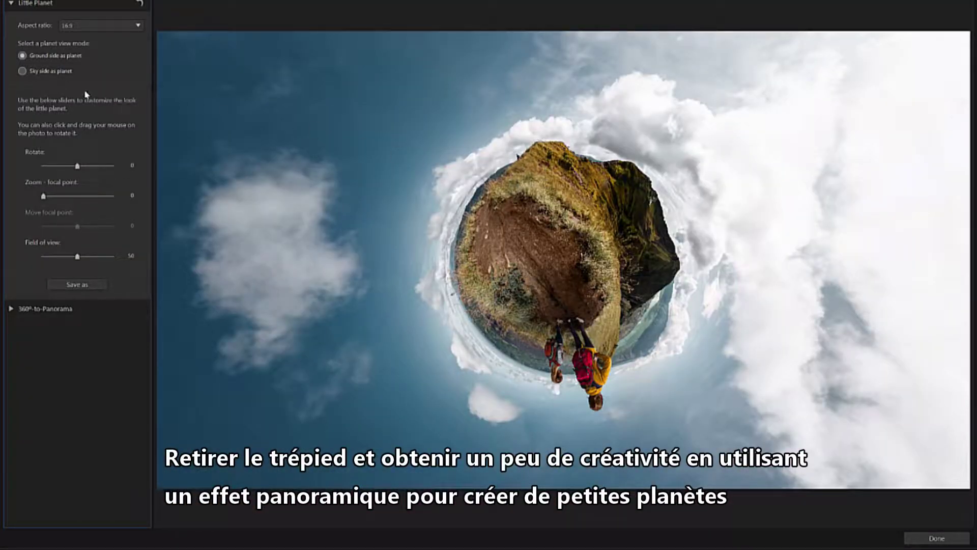
{"action": "left_click", "coordinate": [22, 72]}
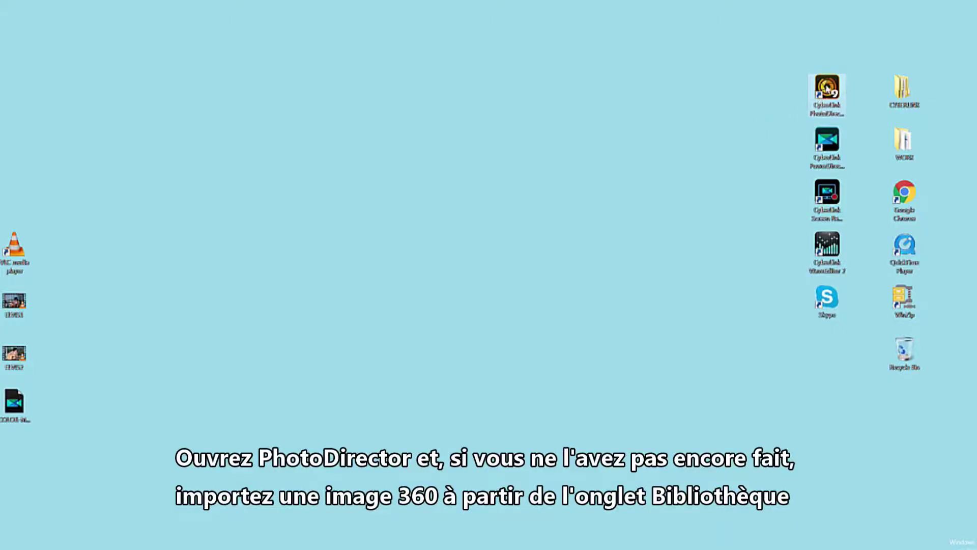
{"action": "double_click", "coordinate": [827, 88]}
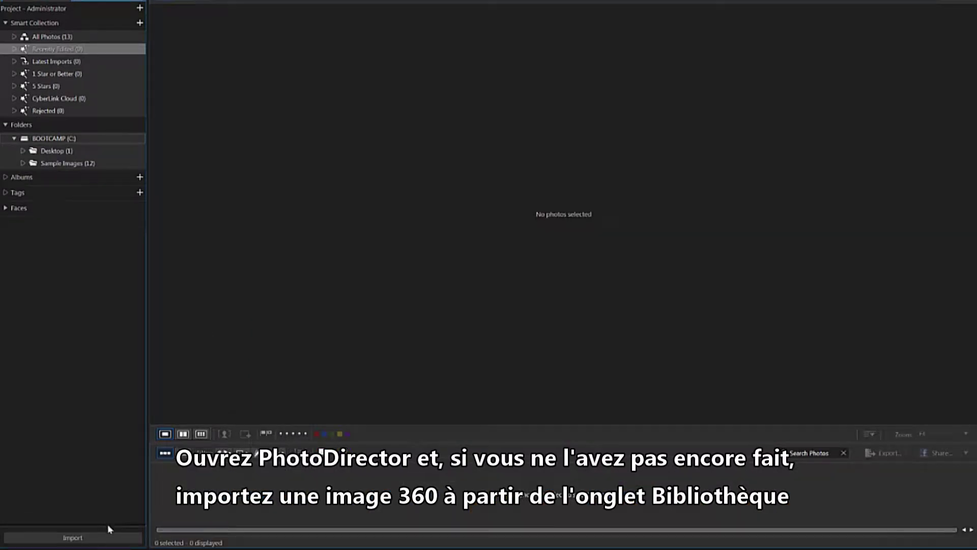
Import the Venice 360° photo into the library and open it in the Edit module.
{"action": "left_click", "coordinate": [108, 539]}
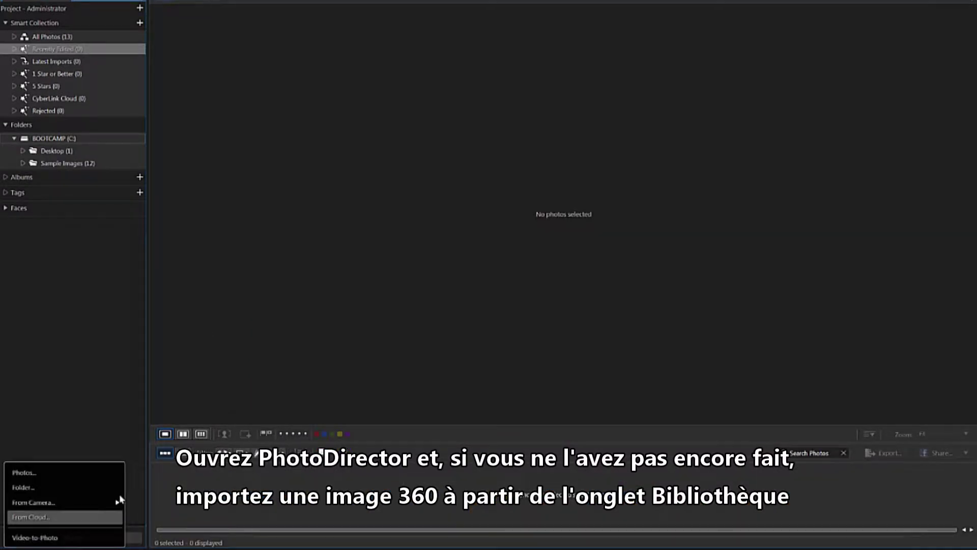
{"action": "left_click", "coordinate": [113, 473]}
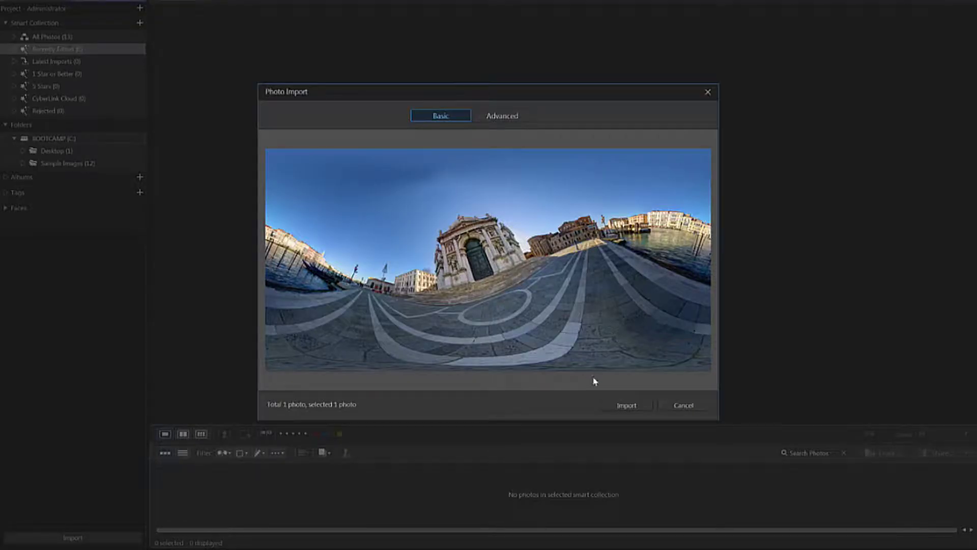
{"action": "left_click", "coordinate": [613, 404]}
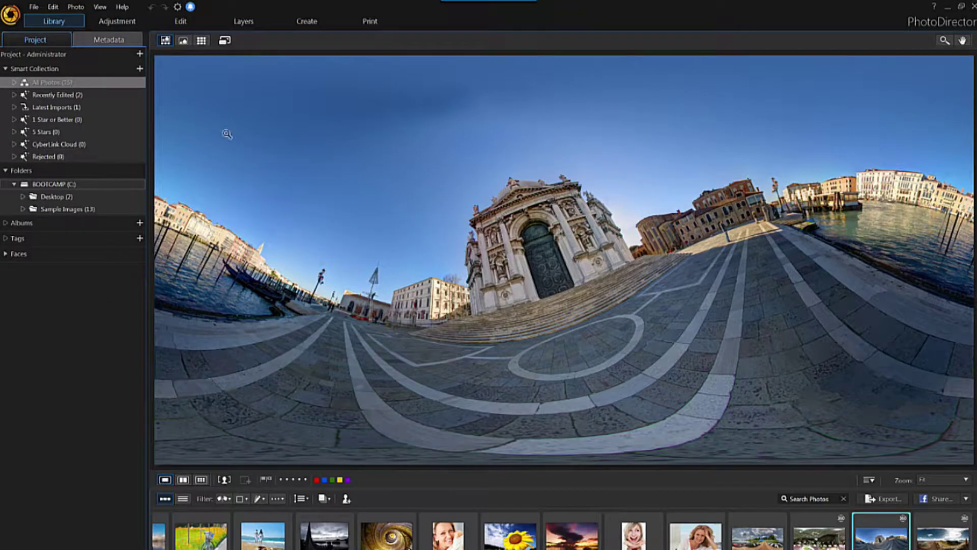
{"action": "left_click", "coordinate": [204, 23]}
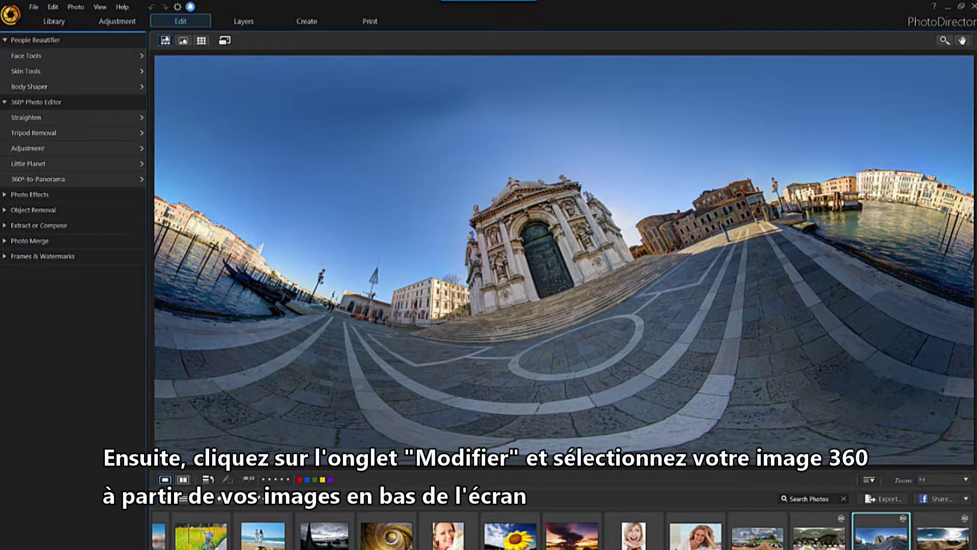
Show the Venice photo in single large view and bring up the 360° Photo Editor's Straighten controls.
{"action": "left_click", "coordinate": [876, 543]}
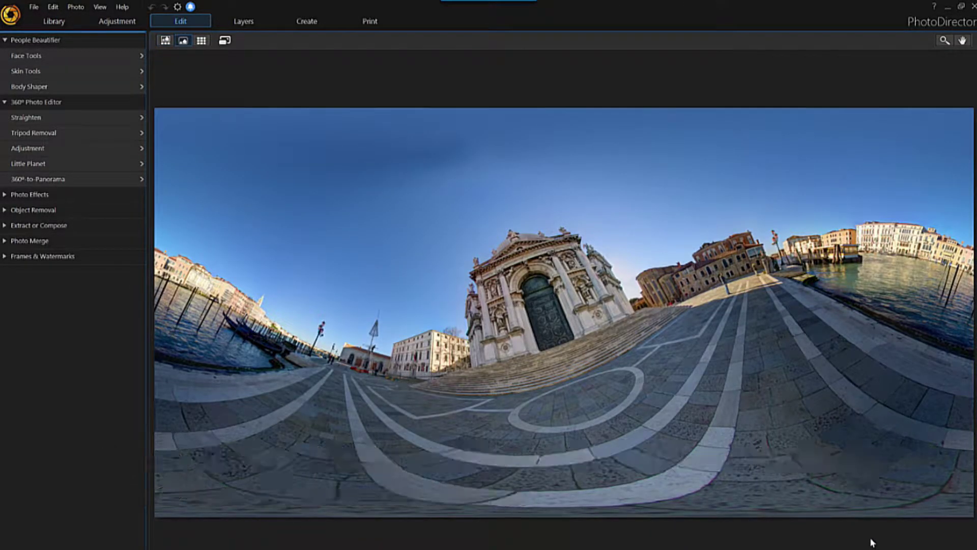
{"action": "left_click", "coordinate": [36, 102]}
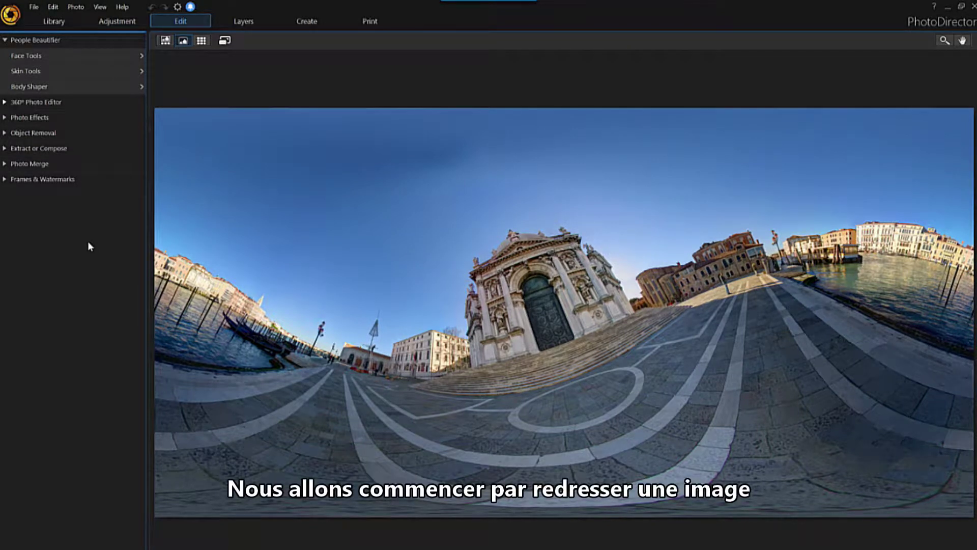
{"action": "left_click", "coordinate": [108, 104]}
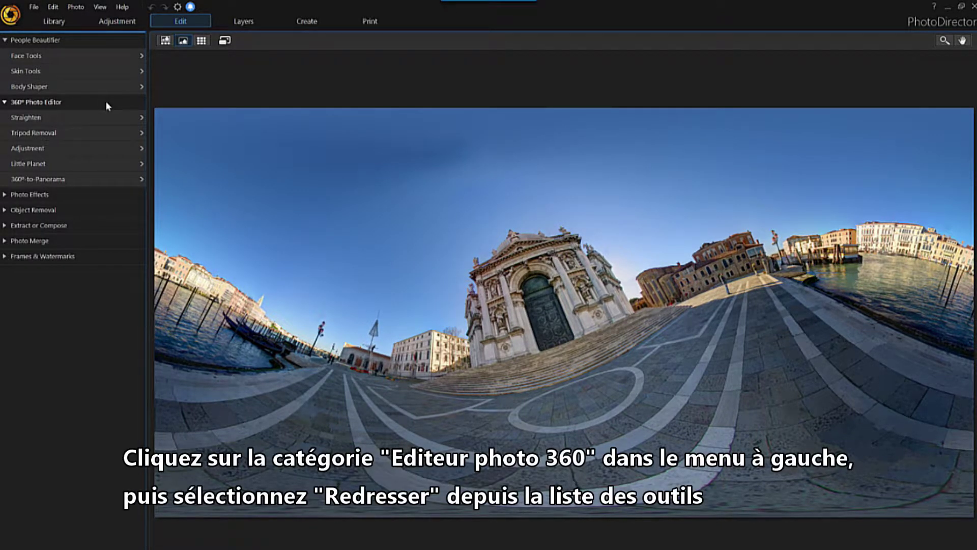
{"action": "left_click", "coordinate": [94, 115]}
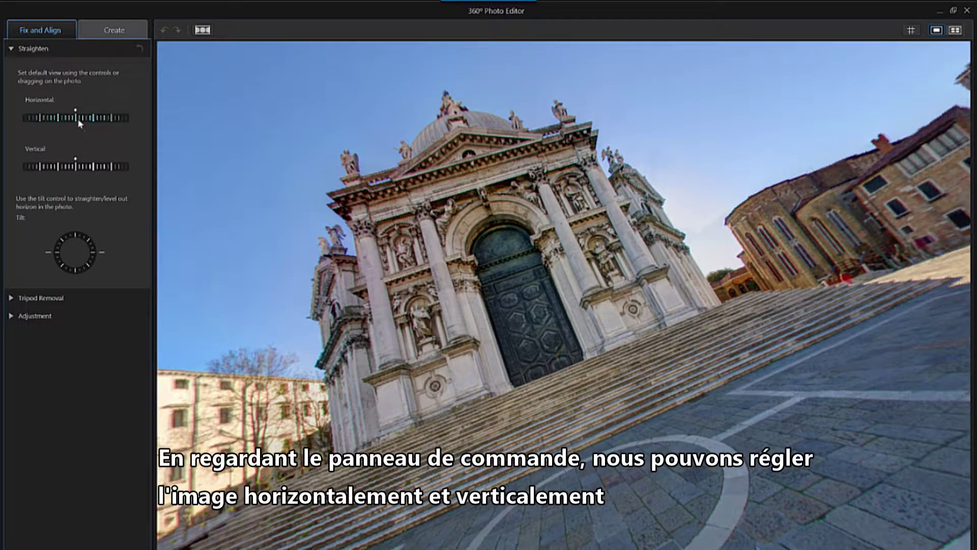
Adjust the Horizontal, Vertical and Tilt controls until the Venice horizon is level and the church upright.
{"action": "left_click_drag", "start_coordinate": [75, 116], "coordinate": [75, 114]}
{"action": "left_click_drag", "start_coordinate": [75, 166], "coordinate": [75, 170]}
{"action": "left_click_drag", "start_coordinate": [91, 257], "coordinate": [103, 267]}
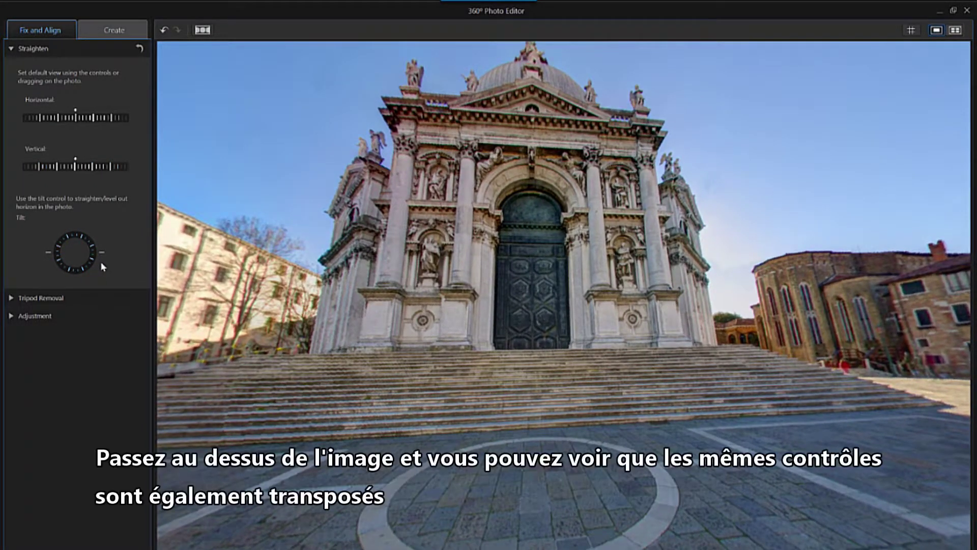
Aim the Venice default view past the church toward the plaza buildings, keeping the horizon level and tilted slightly up.
{"action": "mouse_move", "coordinate": [422, 456]}
{"action": "left_click_drag", "start_coordinate": [560, 543], "coordinate": [592, 544]}
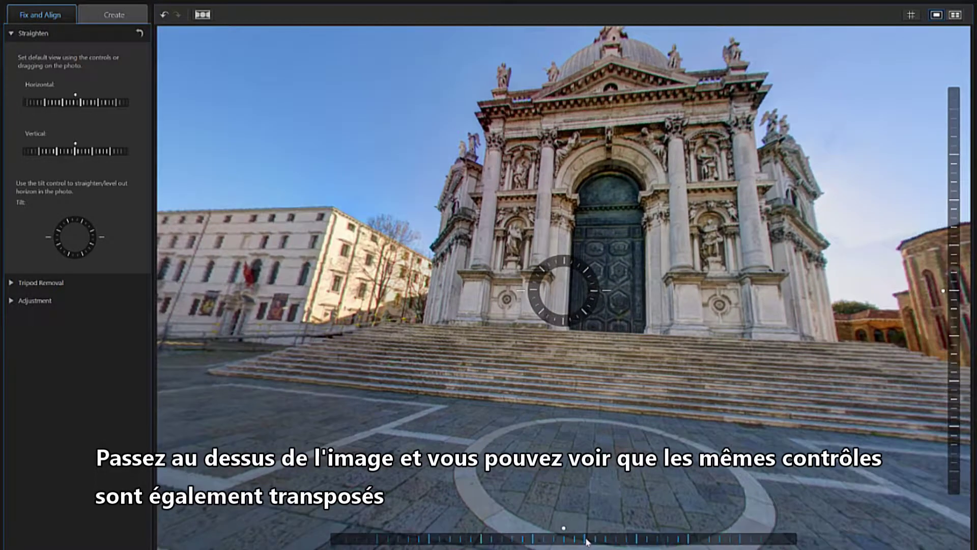
{"action": "left_click_drag", "start_coordinate": [954, 285], "coordinate": [955, 305]}
{"action": "left_click_drag", "start_coordinate": [597, 302], "coordinate": [598, 300]}
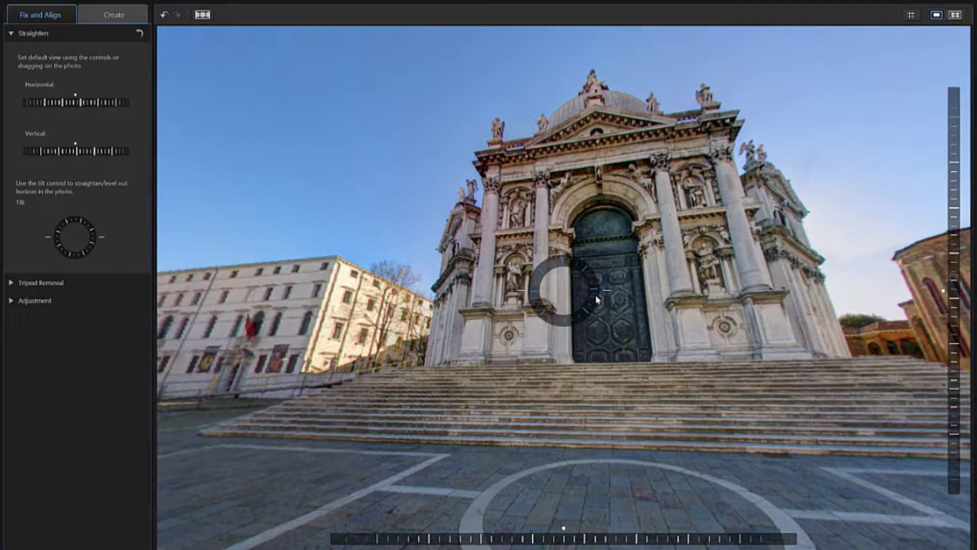
{"action": "left_click_drag", "start_coordinate": [495, 305], "coordinate": [695, 334]}
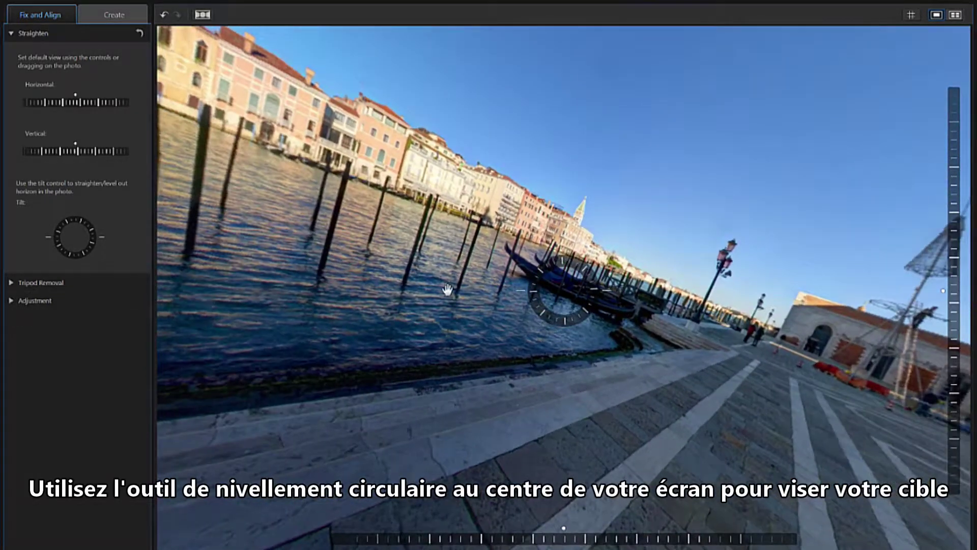
{"action": "left_click_drag", "start_coordinate": [447, 289], "coordinate": [733, 319]}
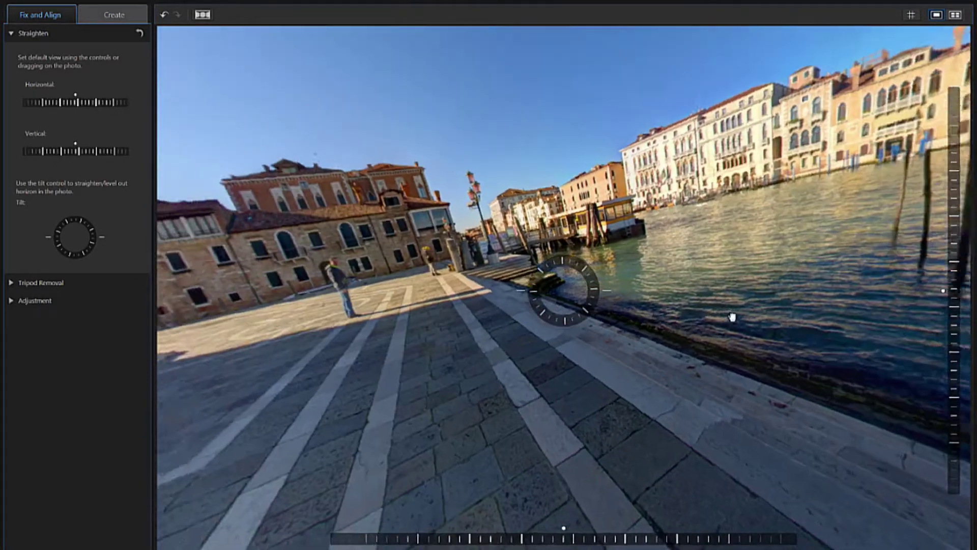
{"action": "left_click_drag", "start_coordinate": [473, 349], "coordinate": [528, 353]}
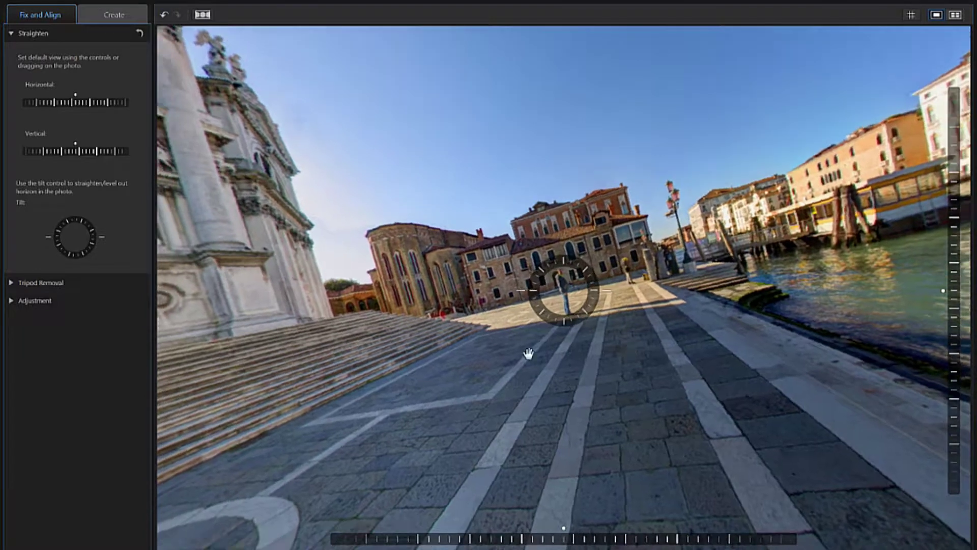
{"action": "left_click_drag", "start_coordinate": [592, 327], "coordinate": [596, 301]}
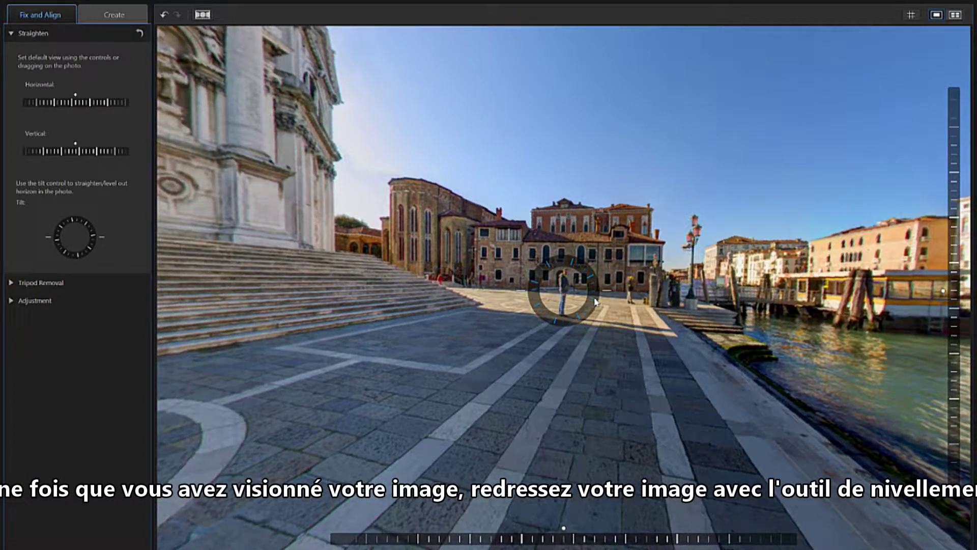
{"action": "left_click_drag", "start_coordinate": [591, 538], "coordinate": [618, 538]}
{"action": "left_click_drag", "start_coordinate": [954, 316], "coordinate": [962, 358]}
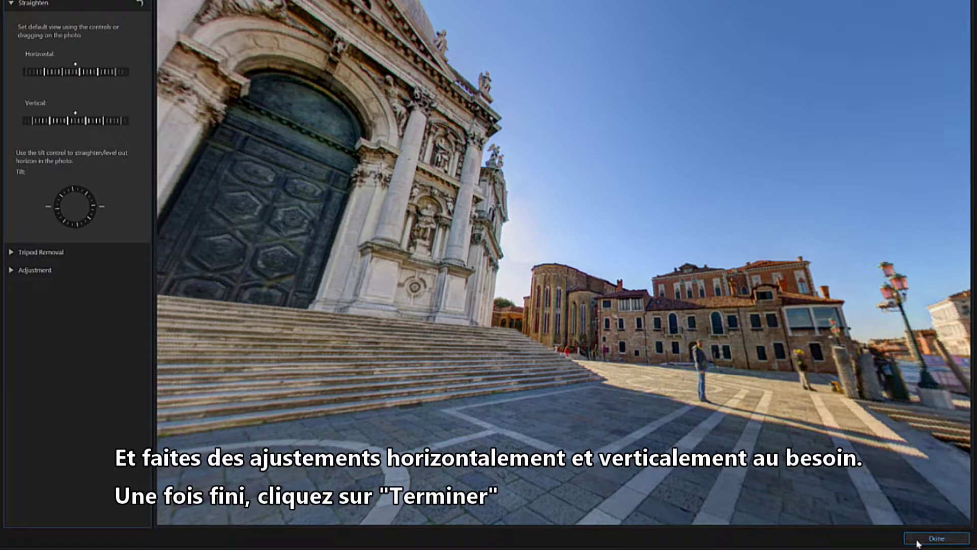
Apply the Venice straightening, then enable Times Square tripod removal at the south pole with bubble size 56.
{"action": "left_click", "coordinate": [917, 543]}
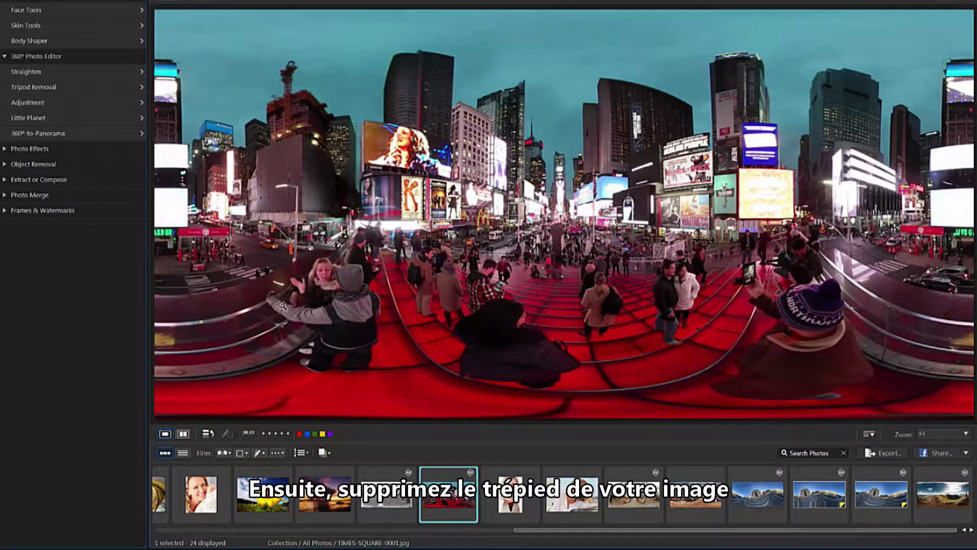
{"action": "left_click", "coordinate": [92, 84]}
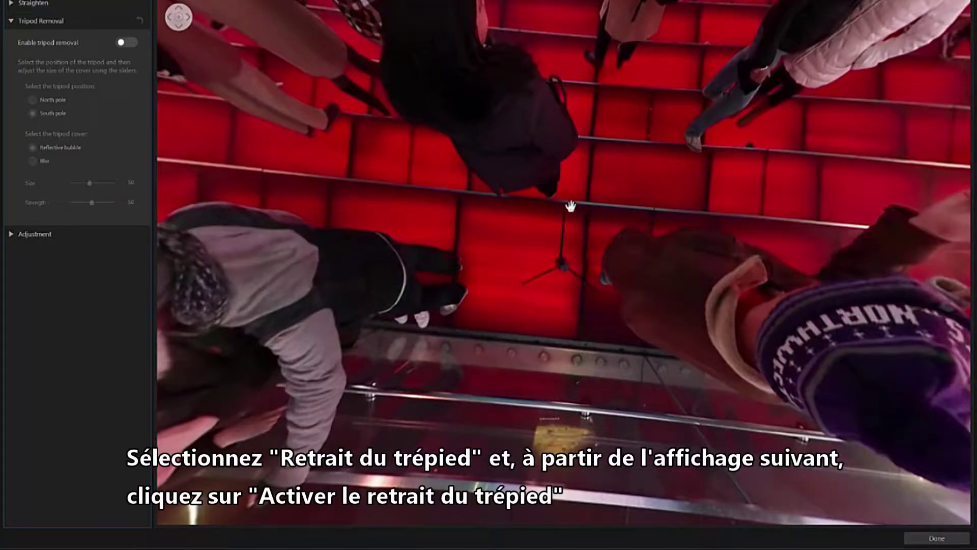
{"action": "left_click", "coordinate": [127, 43]}
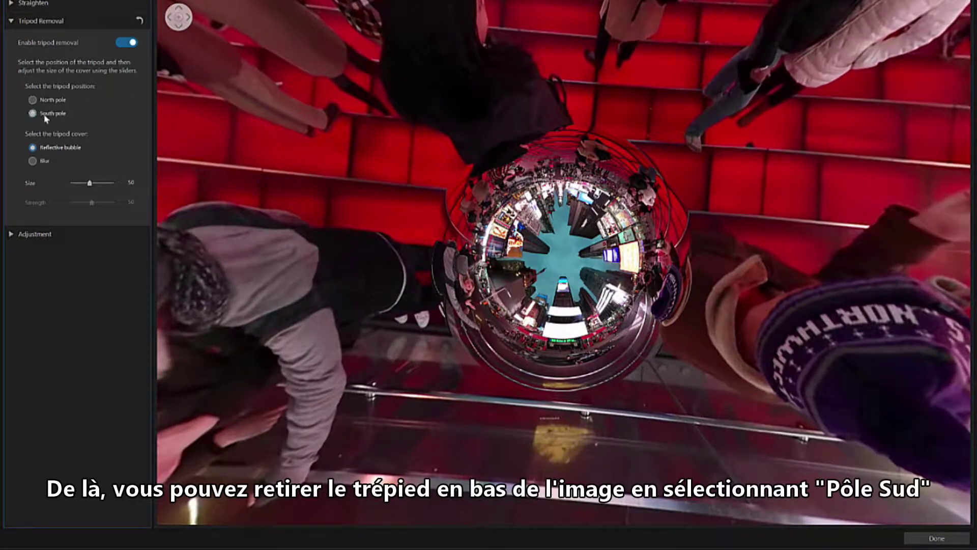
{"action": "left_click", "coordinate": [33, 100]}
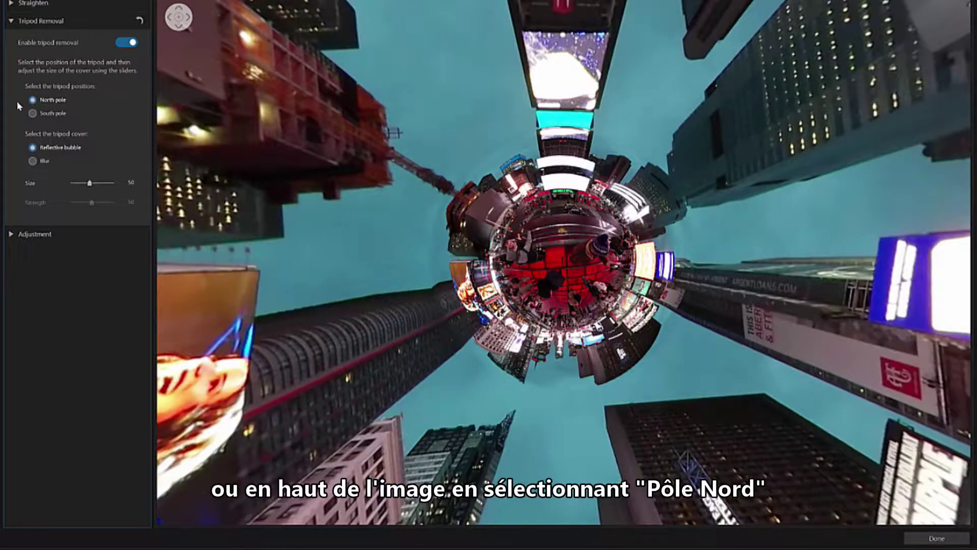
{"action": "left_click", "coordinate": [34, 113]}
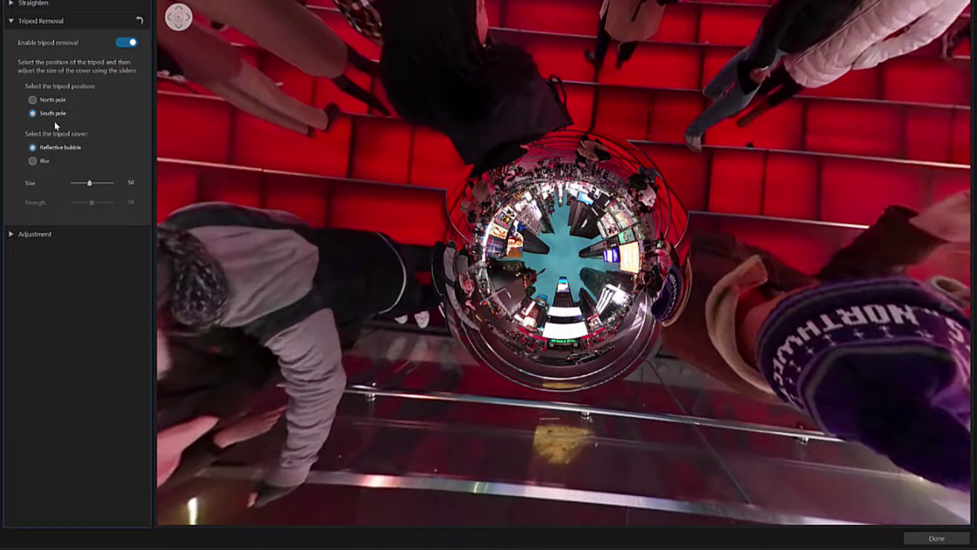
{"action": "left_click", "coordinate": [92, 182]}
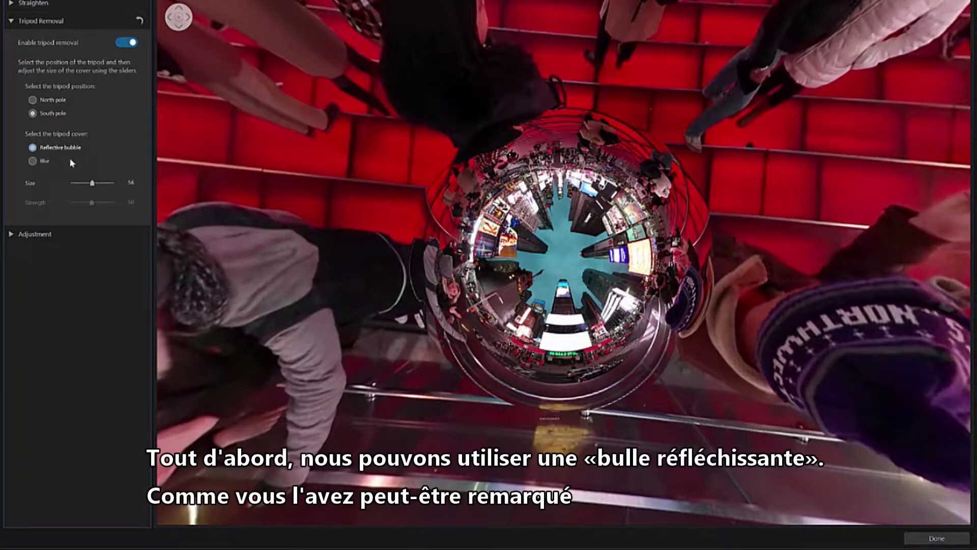
Resize the tripod cover, then switch it from reflective bubble to Blur at size 24.
{"action": "left_click_drag", "start_coordinate": [92, 186], "coordinate": [100, 187]}
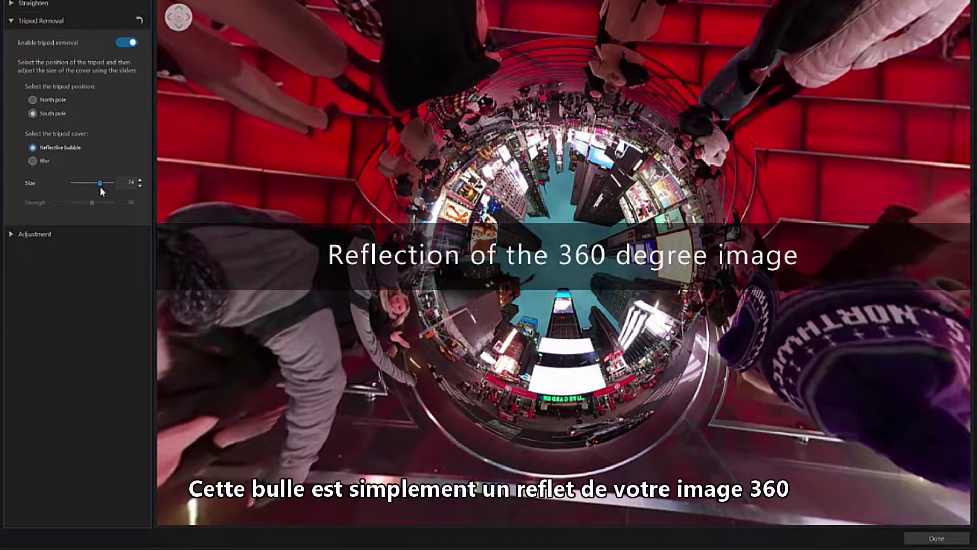
{"action": "left_click_drag", "start_coordinate": [100, 187], "coordinate": [75, 198]}
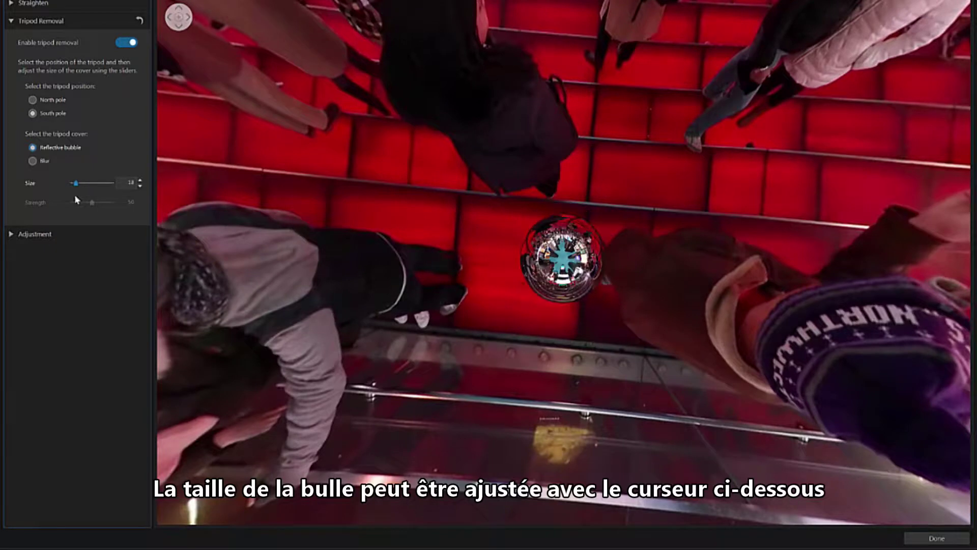
{"action": "left_click", "coordinate": [32, 161]}
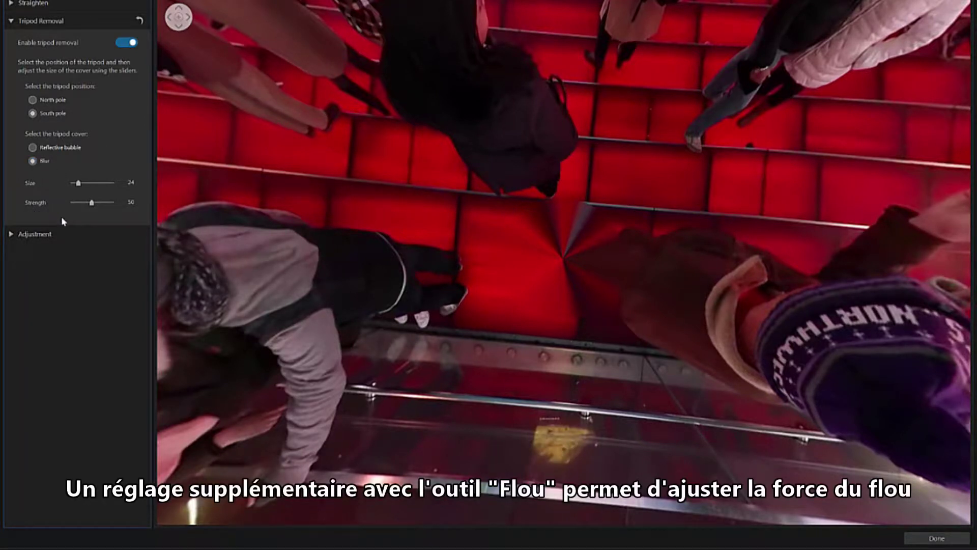
Set the tripod blur strength to 14 and apply the tripod removal.
{"action": "left_click_drag", "start_coordinate": [97, 205], "coordinate": [98, 205]}
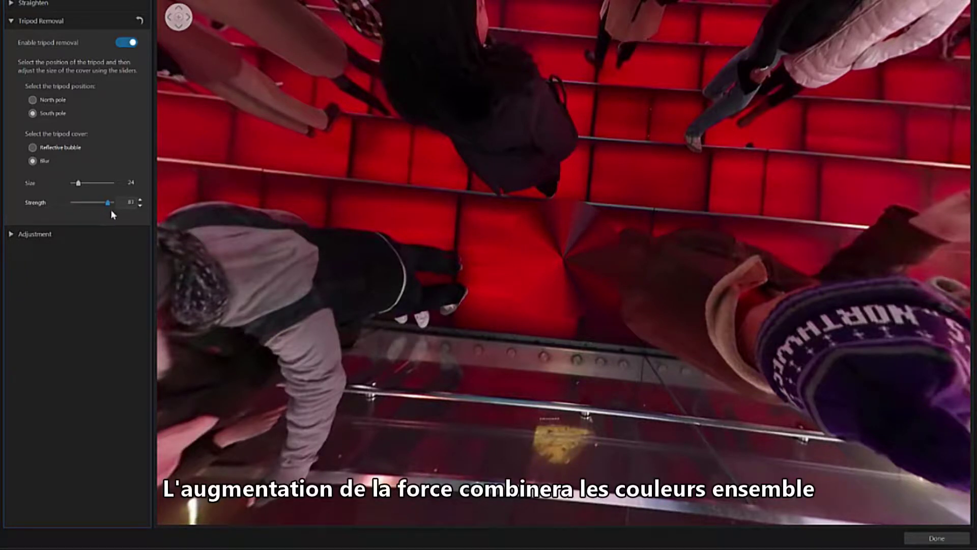
{"action": "left_click_drag", "start_coordinate": [111, 202], "coordinate": [74, 201]}
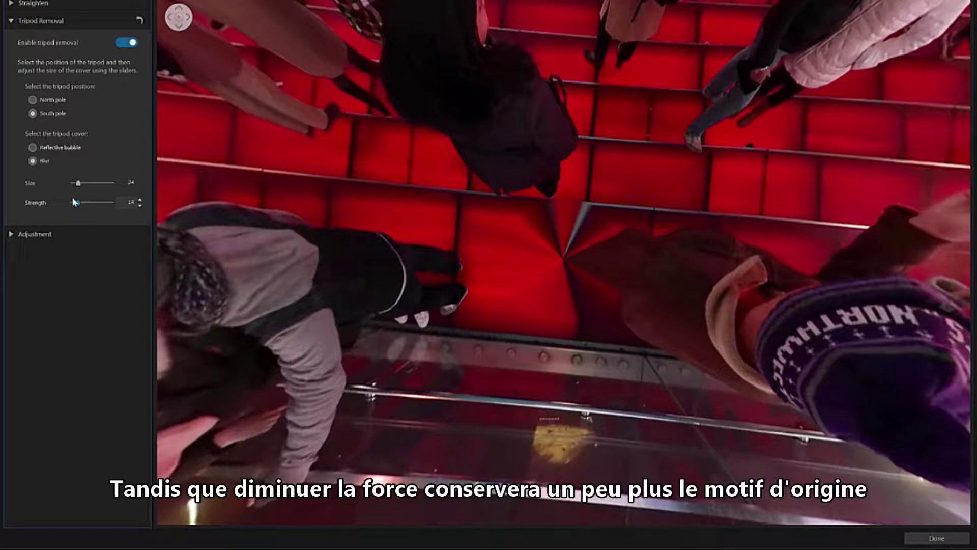
{"action": "left_click", "coordinate": [937, 538]}
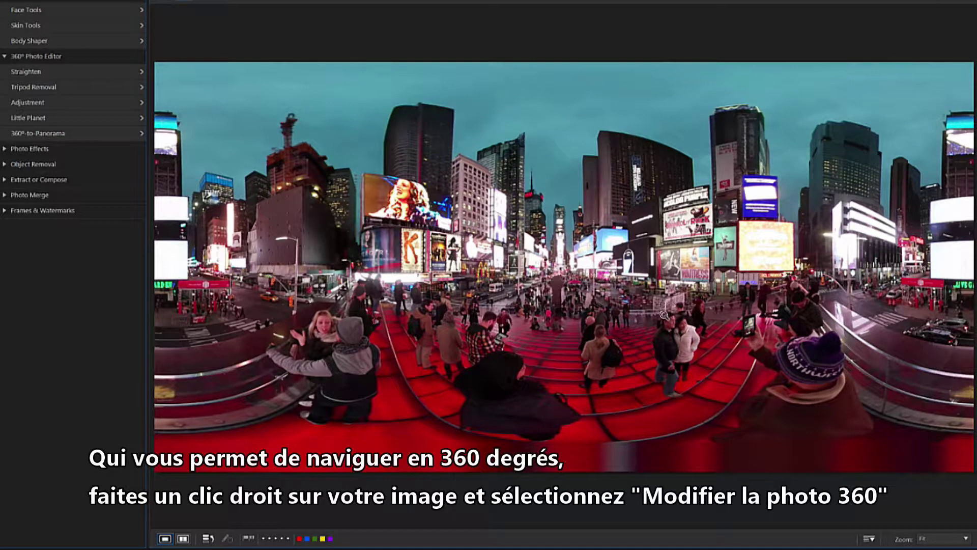
Choose Edit 360° Photo from the photo's context menu and pan around the panorama.
{"action": "right_click", "coordinate": [564, 256]}
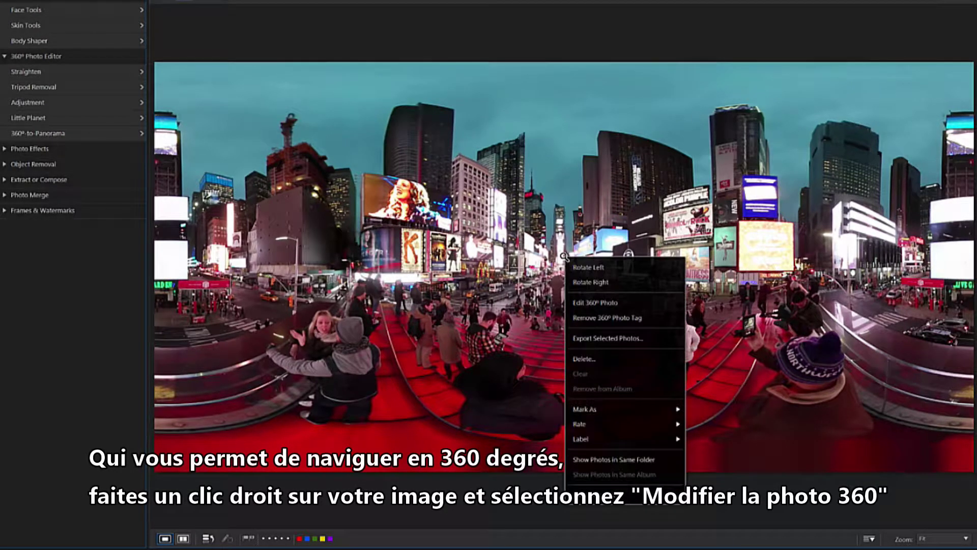
{"action": "left_click", "coordinate": [646, 302]}
{"action": "left_click_drag", "start_coordinate": [646, 301], "coordinate": [317, 231]}
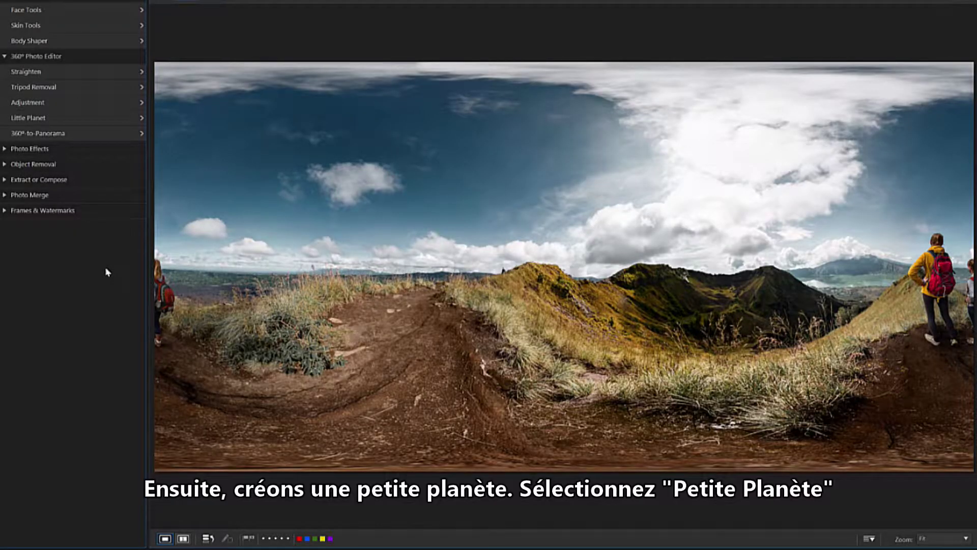
Render the mountain photo as a 16:9 Little Planet, trying the Ground side and Sky side modes.
{"action": "left_click", "coordinate": [105, 118]}
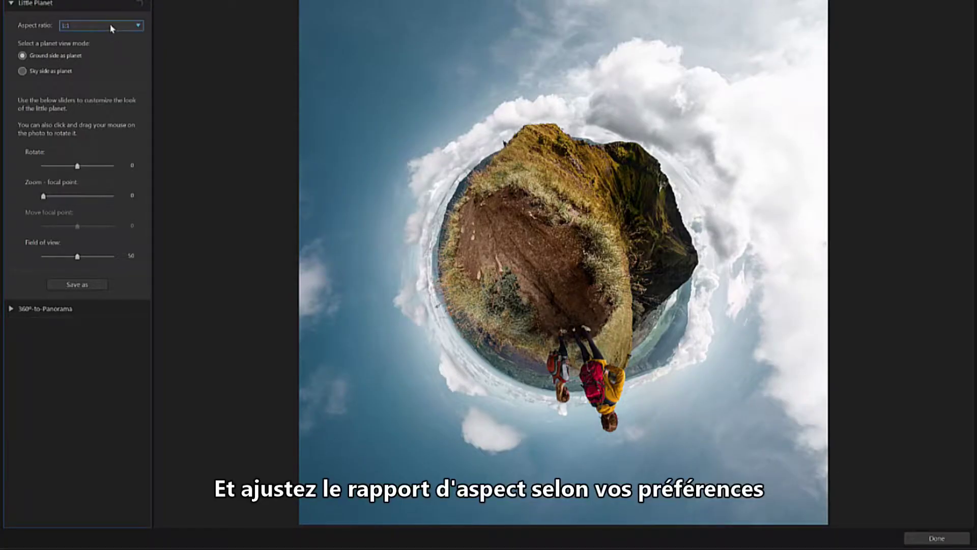
{"action": "left_click", "coordinate": [112, 26]}
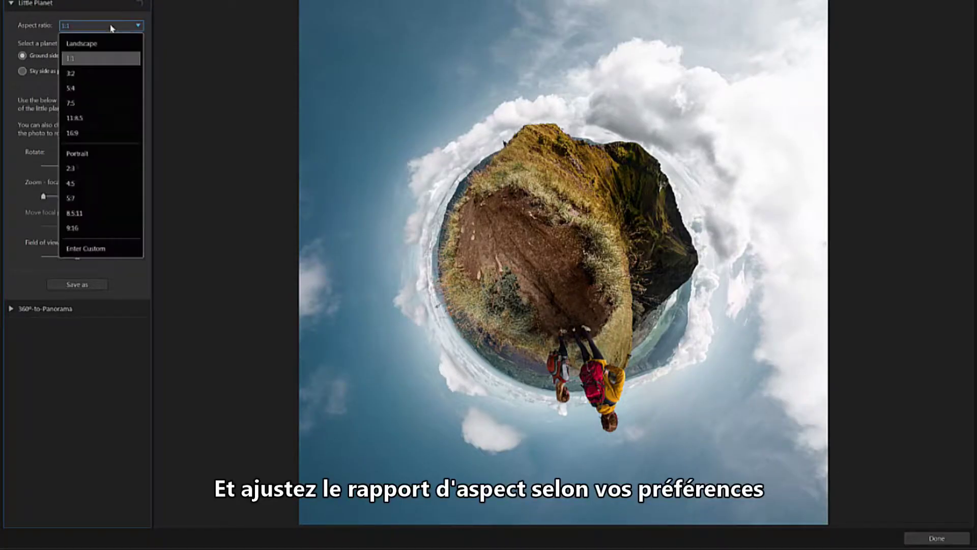
{"action": "left_click", "coordinate": [120, 133]}
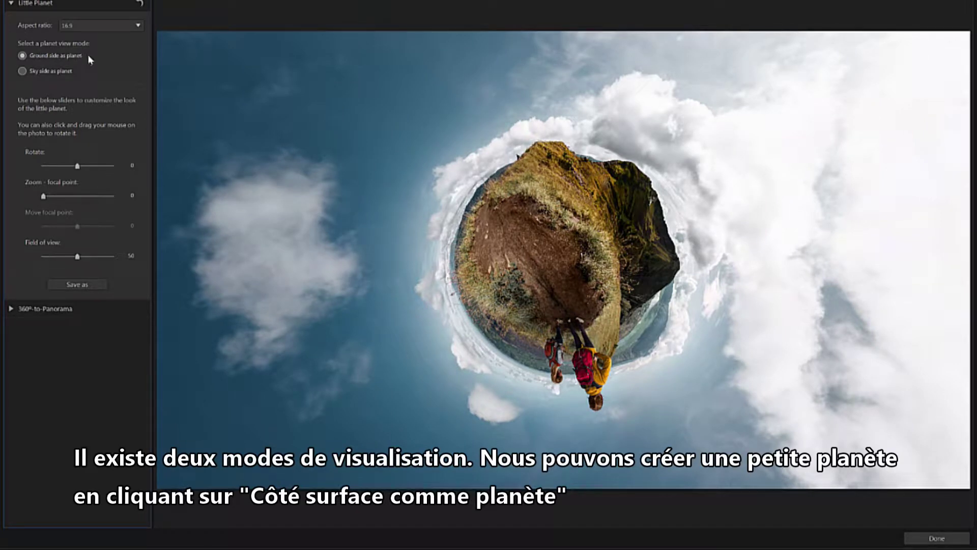
{"action": "left_click", "coordinate": [64, 57]}
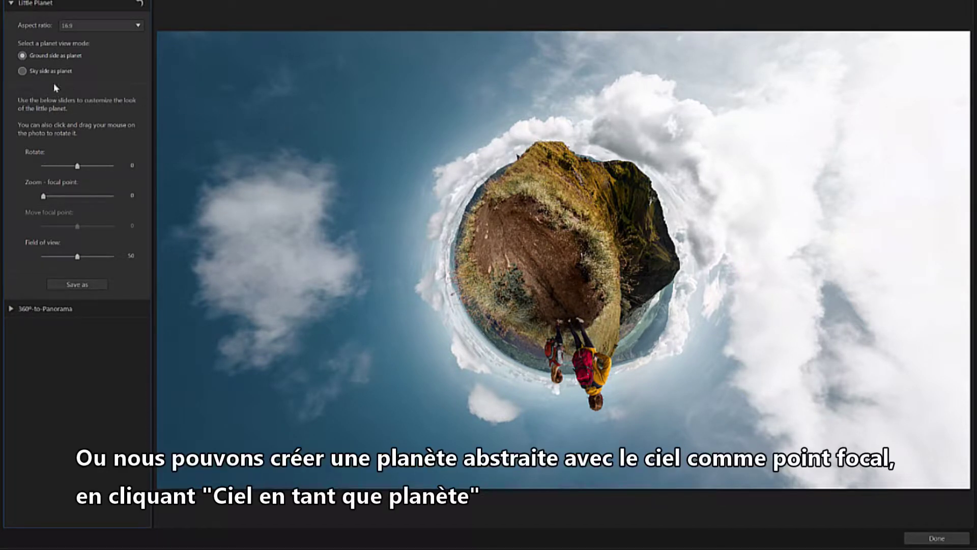
{"action": "left_click", "coordinate": [22, 72]}
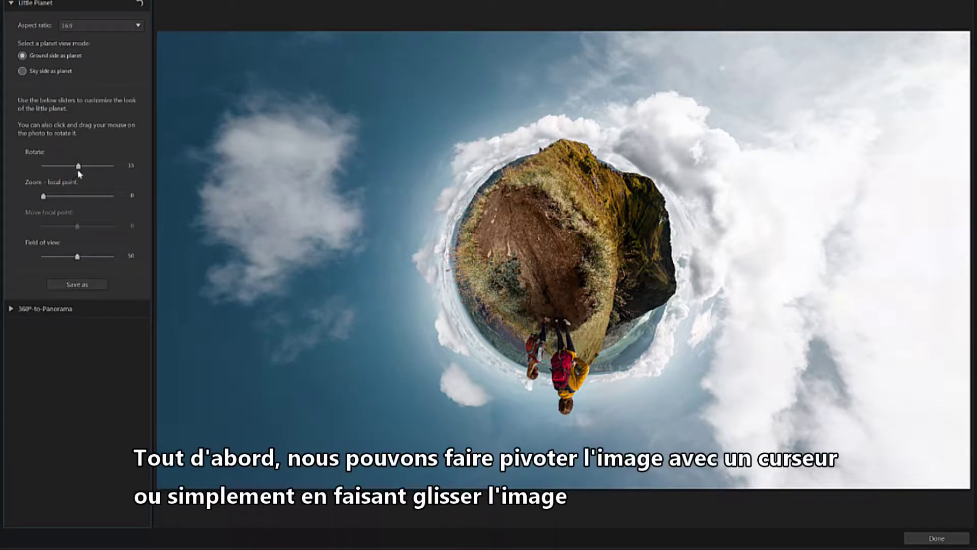
Rotate the little planet to 185 so the hikers stand on top, with focal zoom 22, focal move -102, field of view 34.
{"action": "left_click_drag", "start_coordinate": [78, 168], "coordinate": [103, 178]}
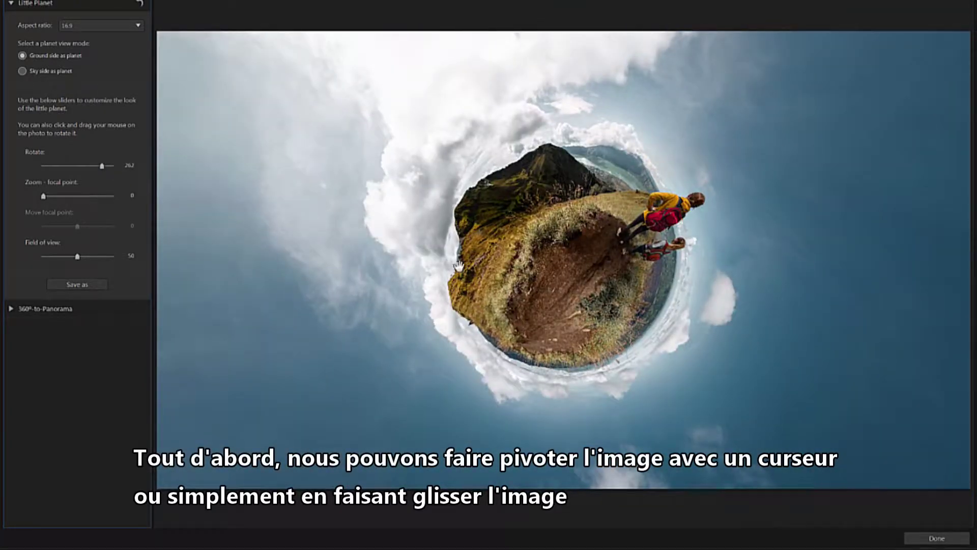
{"action": "left_click_drag", "start_coordinate": [483, 300], "coordinate": [545, 344]}
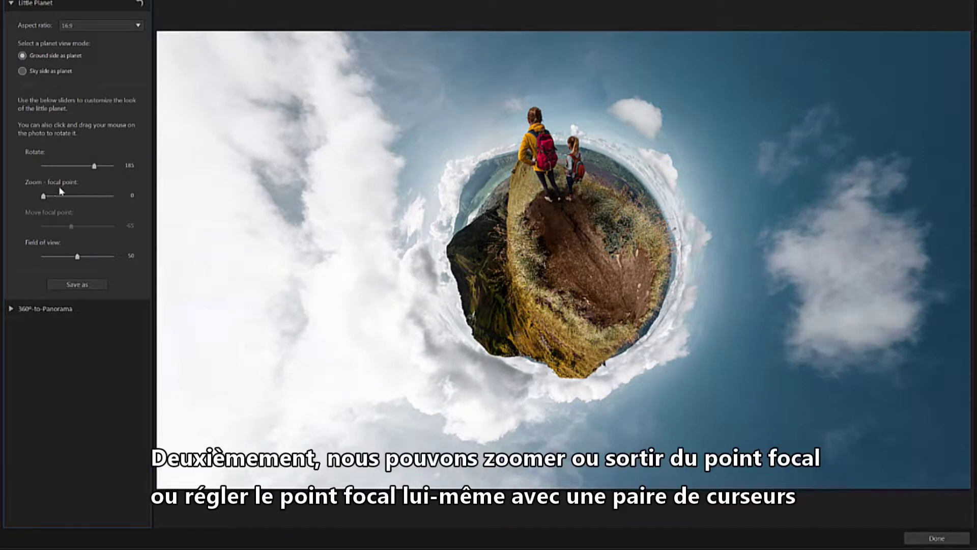
{"action": "left_click_drag", "start_coordinate": [44, 200], "coordinate": [66, 230]}
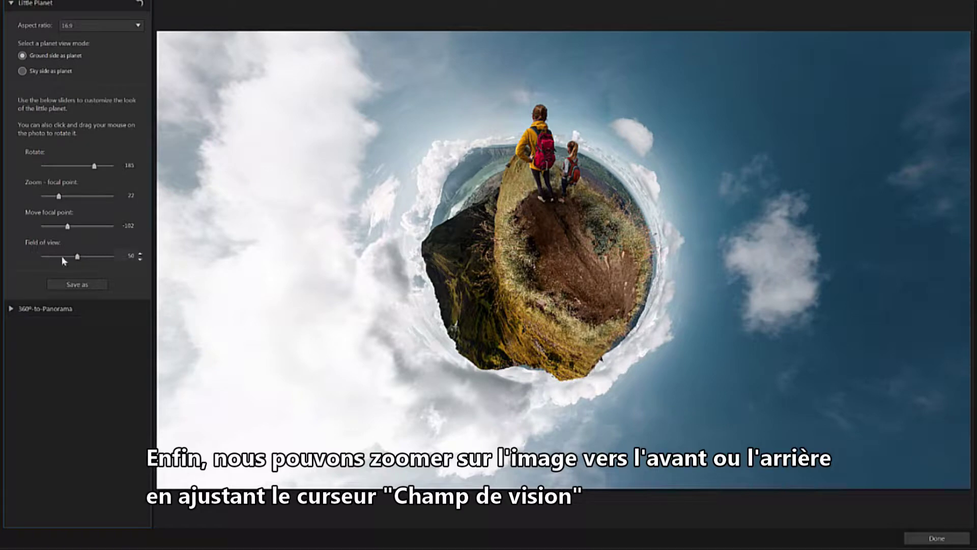
{"action": "mouse_move", "coordinate": [78, 257]}
{"action": "left_mouse_down"}
{"action": "mouse_move", "coordinate": [117, 261]}
{"action": "mouse_move", "coordinate": [23, 251]}
{"action": "mouse_move", "coordinate": [66, 258]}
{"action": "left_mouse_up"}
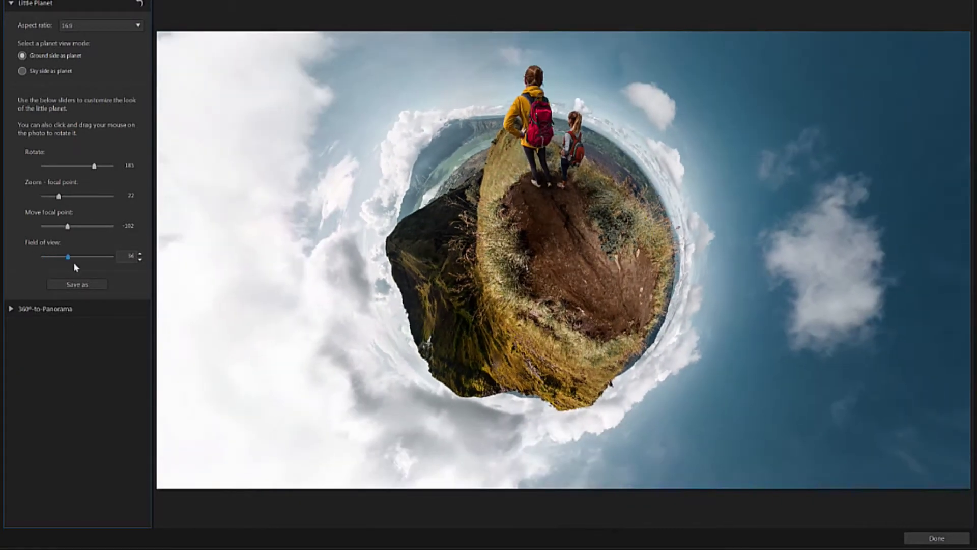
Save a copy of the little planet as Little-Planet1 and return to the mountain photo.
{"action": "left_click", "coordinate": [102, 288]}
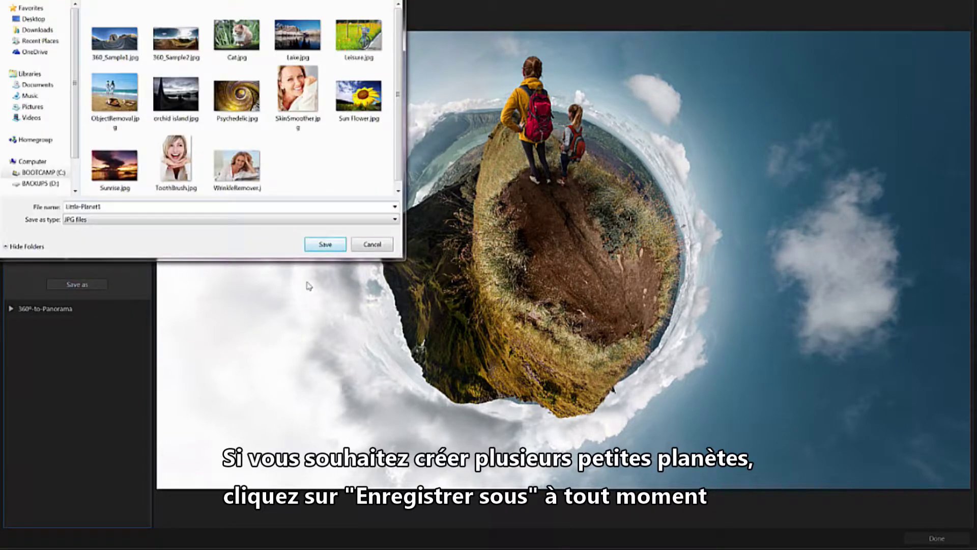
{"action": "left_click", "coordinate": [326, 245]}
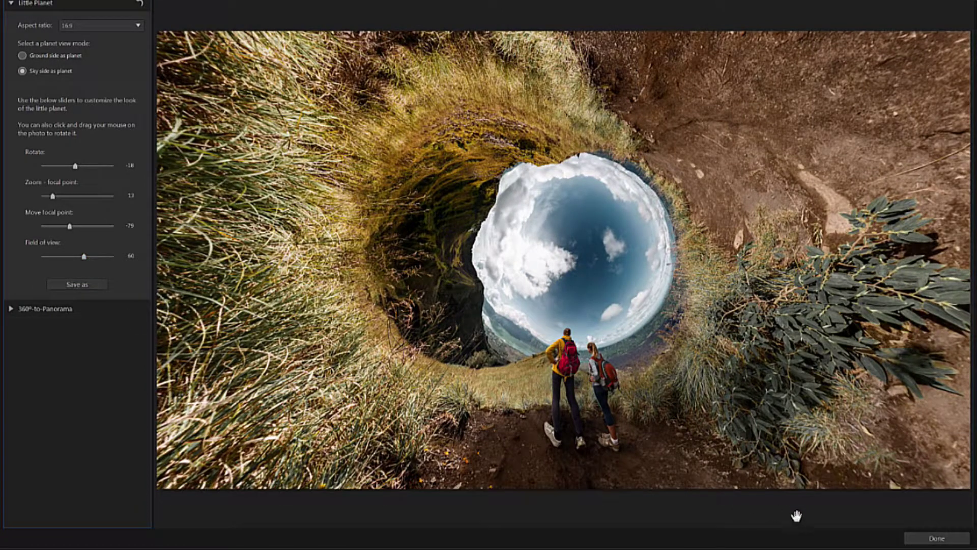
{"action": "left_click", "coordinate": [918, 540]}
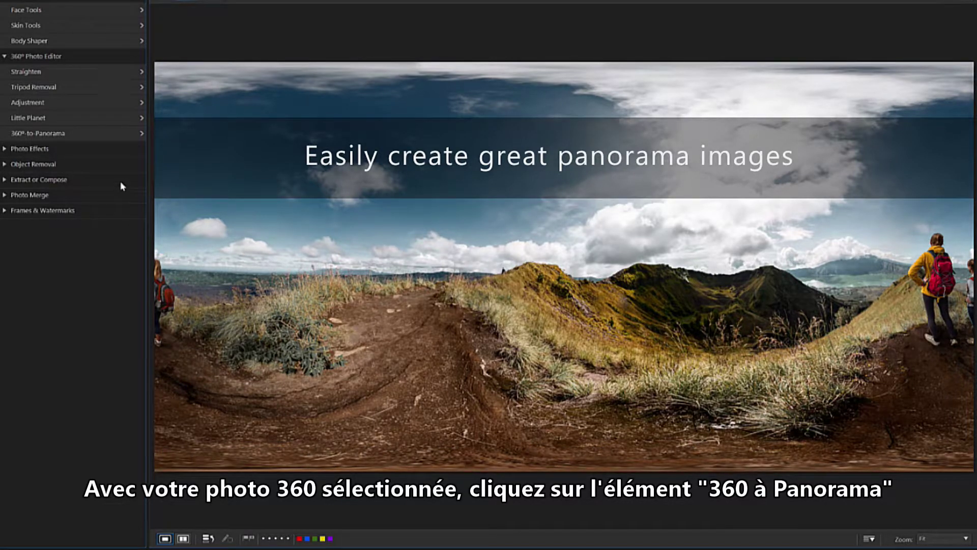
Start the 360°-to-Panorama conversion, comparing Cylinder, Equirectangular and Mercator projections before settling on Cylinder.
{"action": "left_click", "coordinate": [100, 133]}
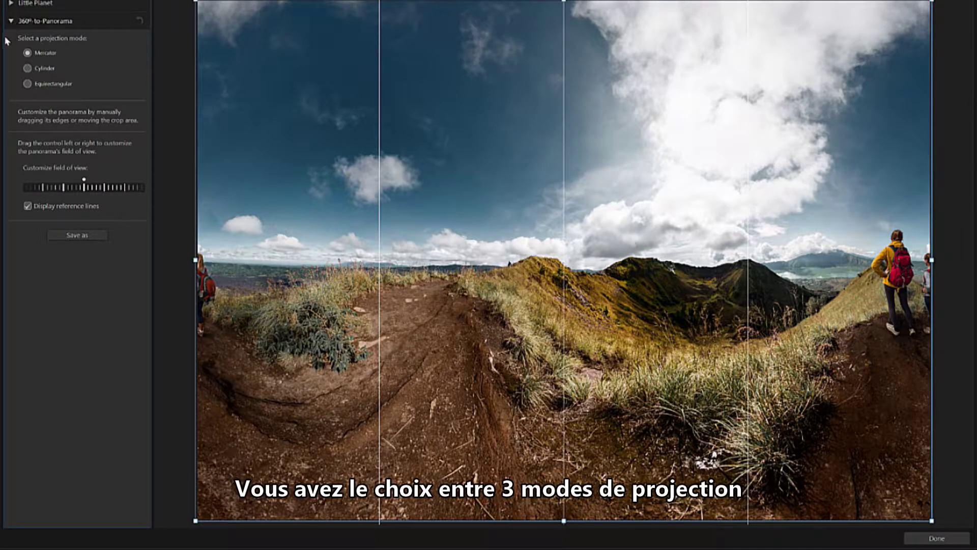
{"action": "left_click", "coordinate": [28, 69]}
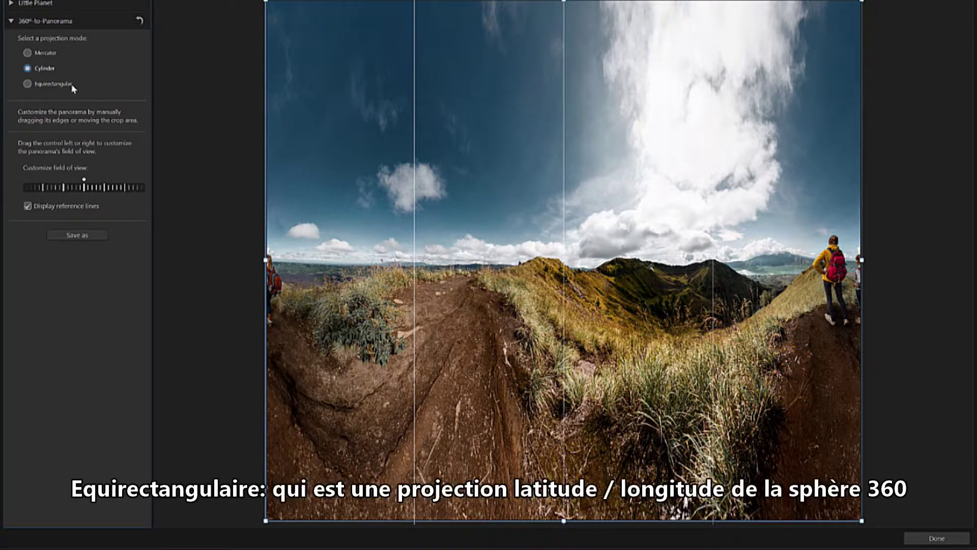
{"action": "left_click", "coordinate": [28, 85]}
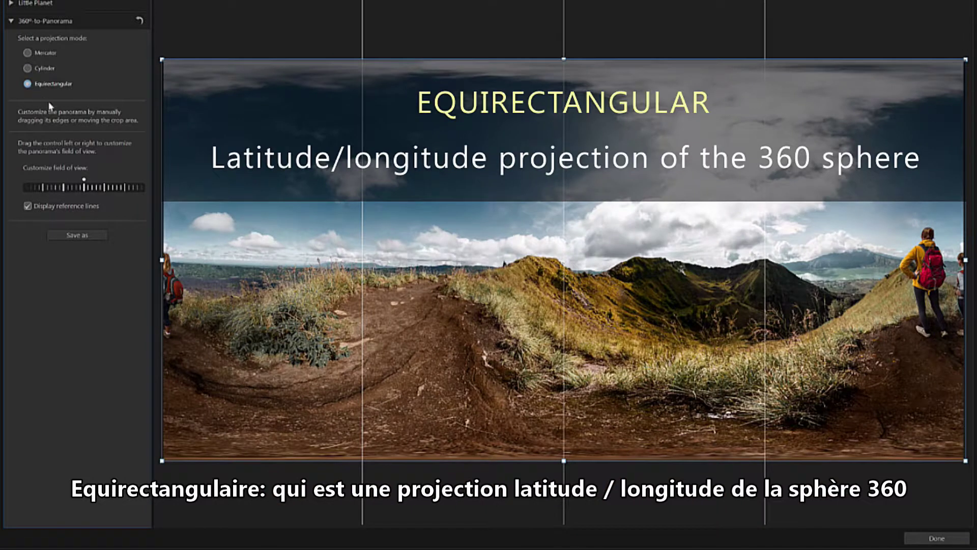
{"action": "mouse_move", "coordinate": [174, 256]}
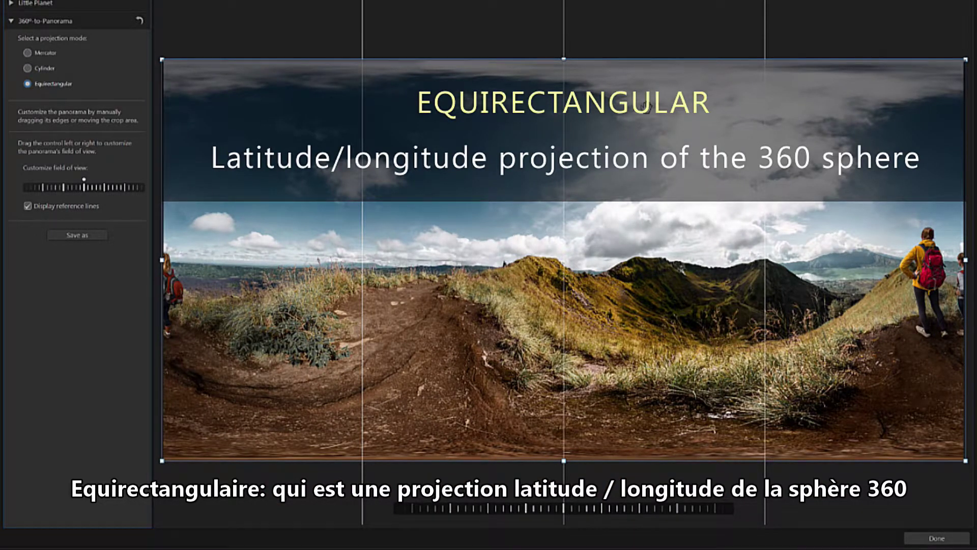
{"action": "left_click", "coordinate": [45, 53]}
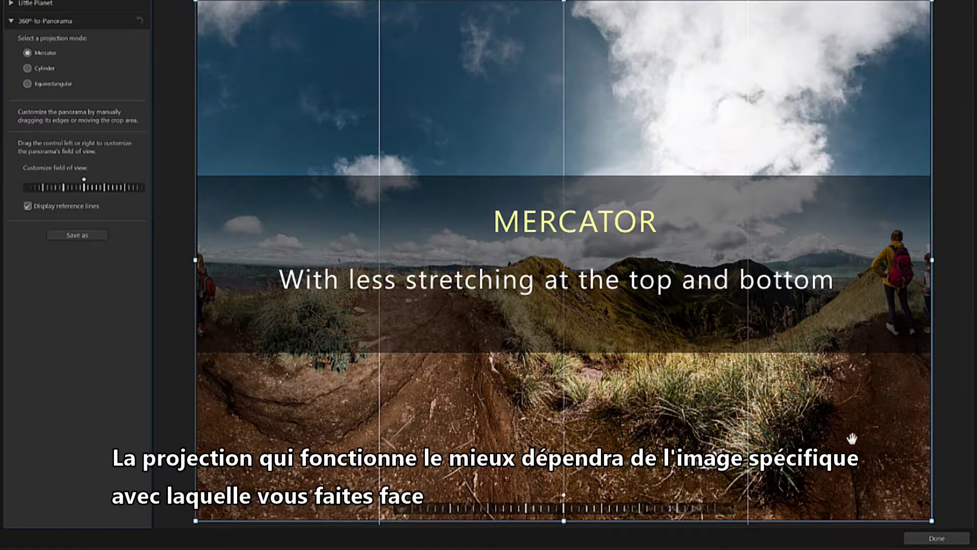
{"action": "left_click", "coordinate": [65, 84]}
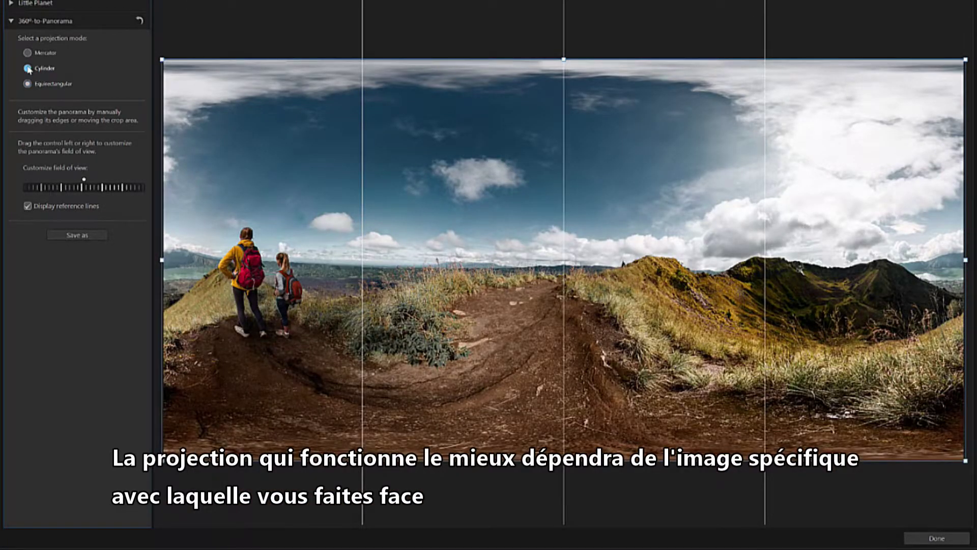
{"action": "left_click", "coordinate": [28, 68]}
Switch to Equirectangular projection and crop sky from the top and trim the bottom edge.
{"action": "left_click", "coordinate": [28, 53]}
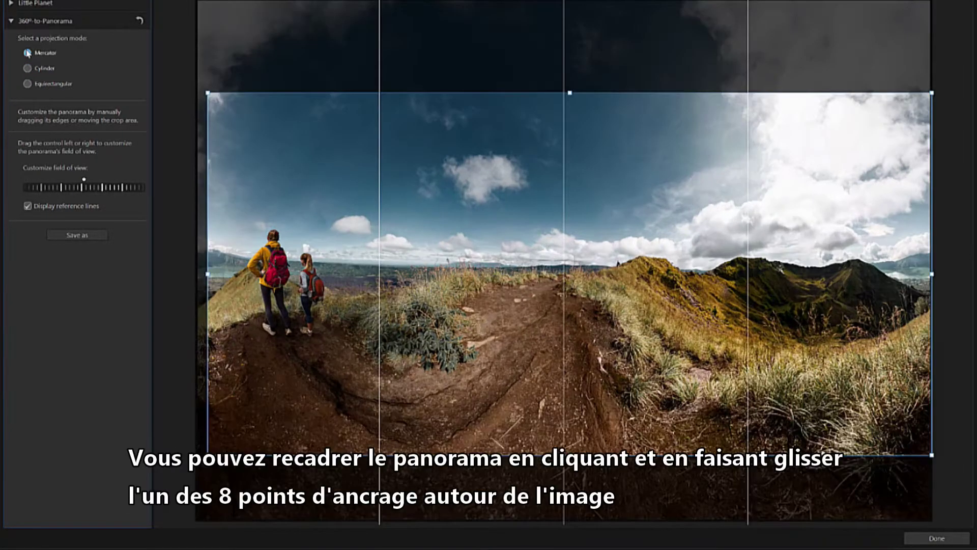
{"action": "left_click", "coordinate": [28, 84]}
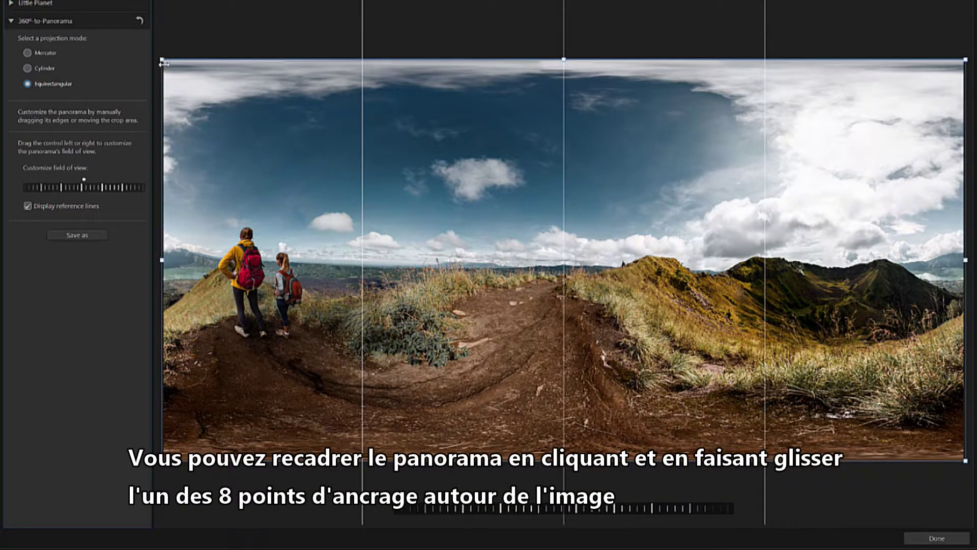
{"action": "left_click_drag", "start_coordinate": [162, 60], "coordinate": [171, 101]}
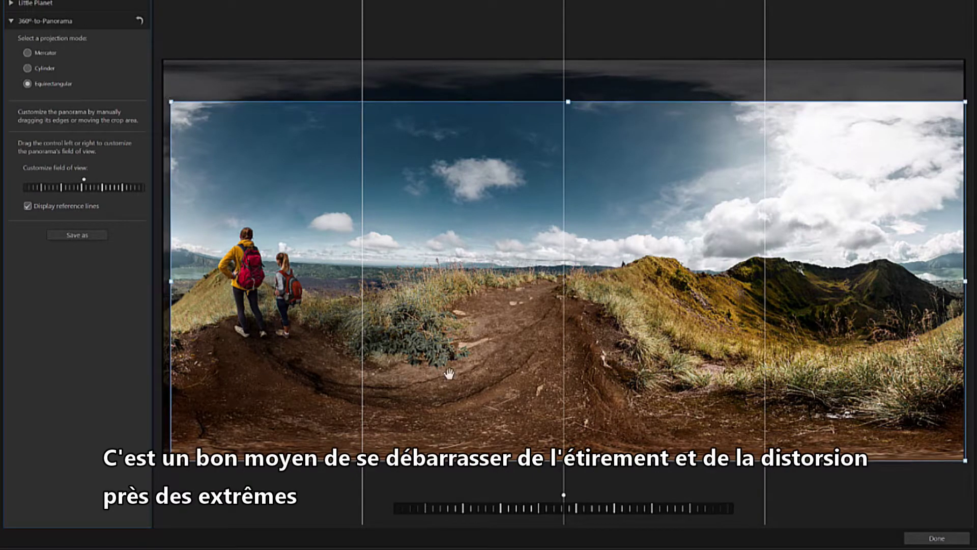
{"action": "left_click_drag", "start_coordinate": [565, 448], "coordinate": [567, 430]}
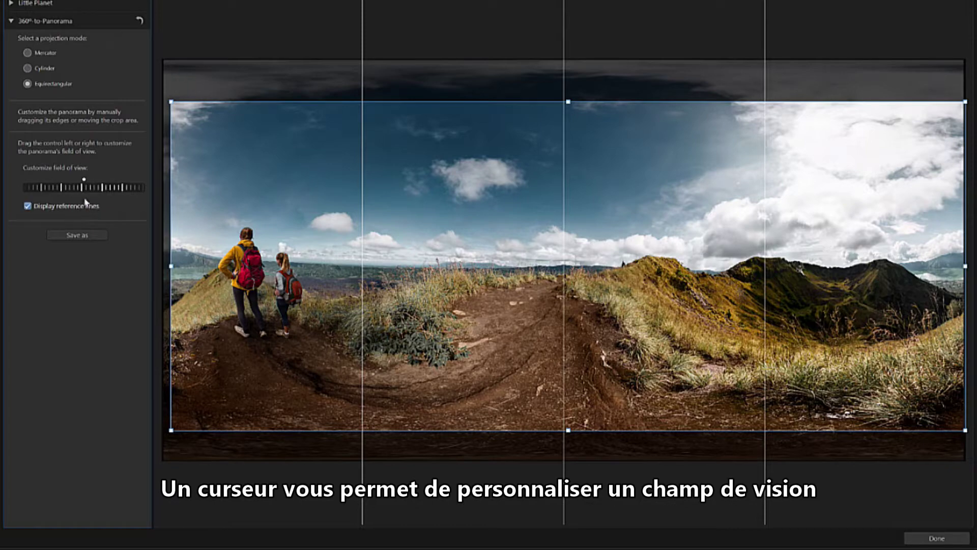
Shift the panorama's field of view, then save it as a new JPG named PANORAMA.
{"action": "left_click_drag", "start_coordinate": [84, 186], "coordinate": [272, 243]}
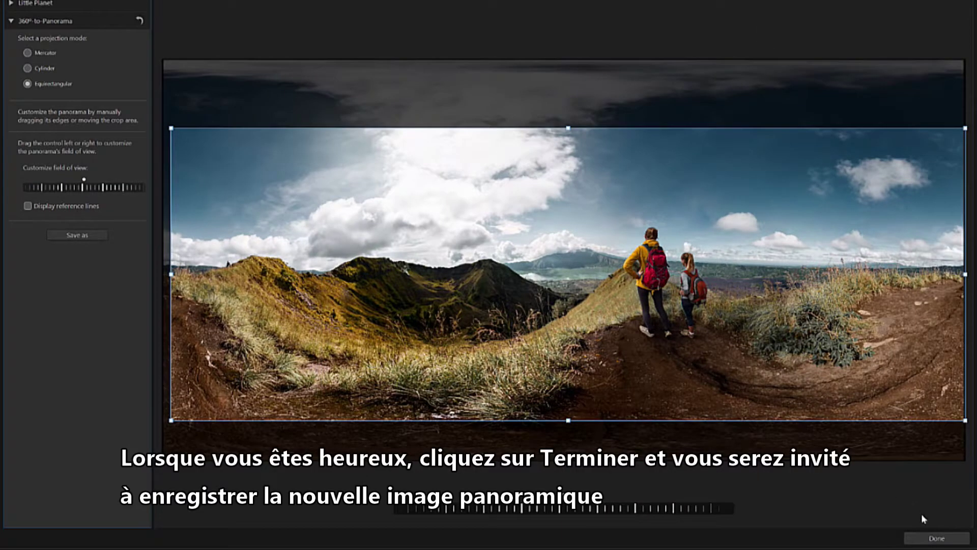
{"action": "left_click", "coordinate": [931, 537]}
{"action": "type", "text": "PANORAMA"}
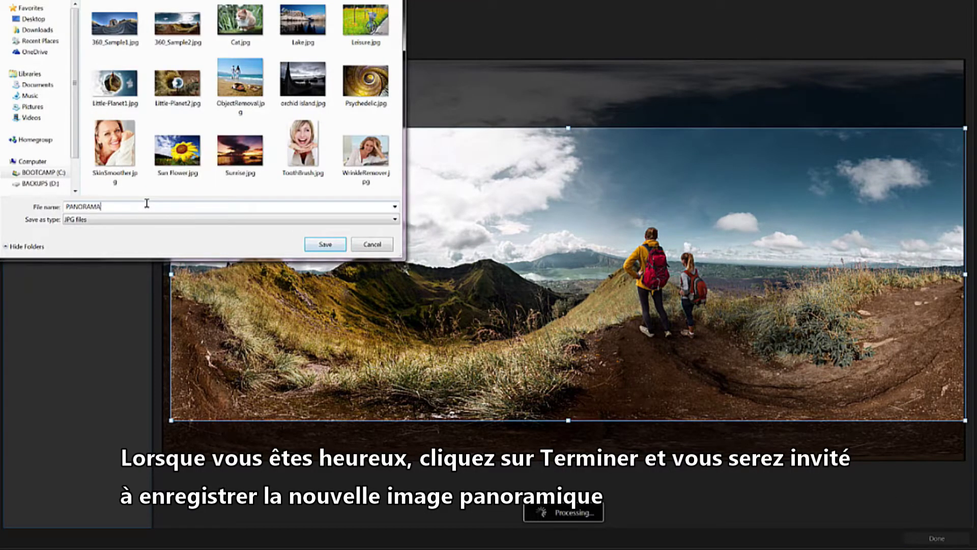